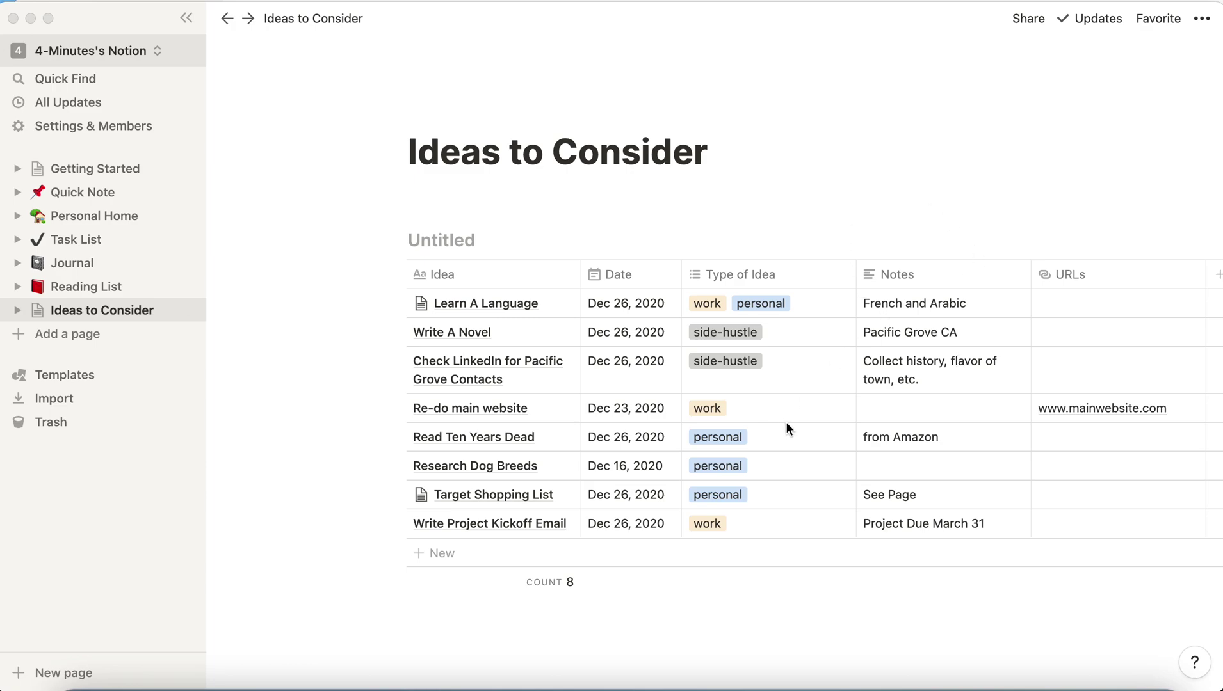
Step: Sort the Ideas to Consider table by Date ascending, listing Dec 16 through Dec 26, 2020
{"action": "left_click", "coordinate": [814, 427]}
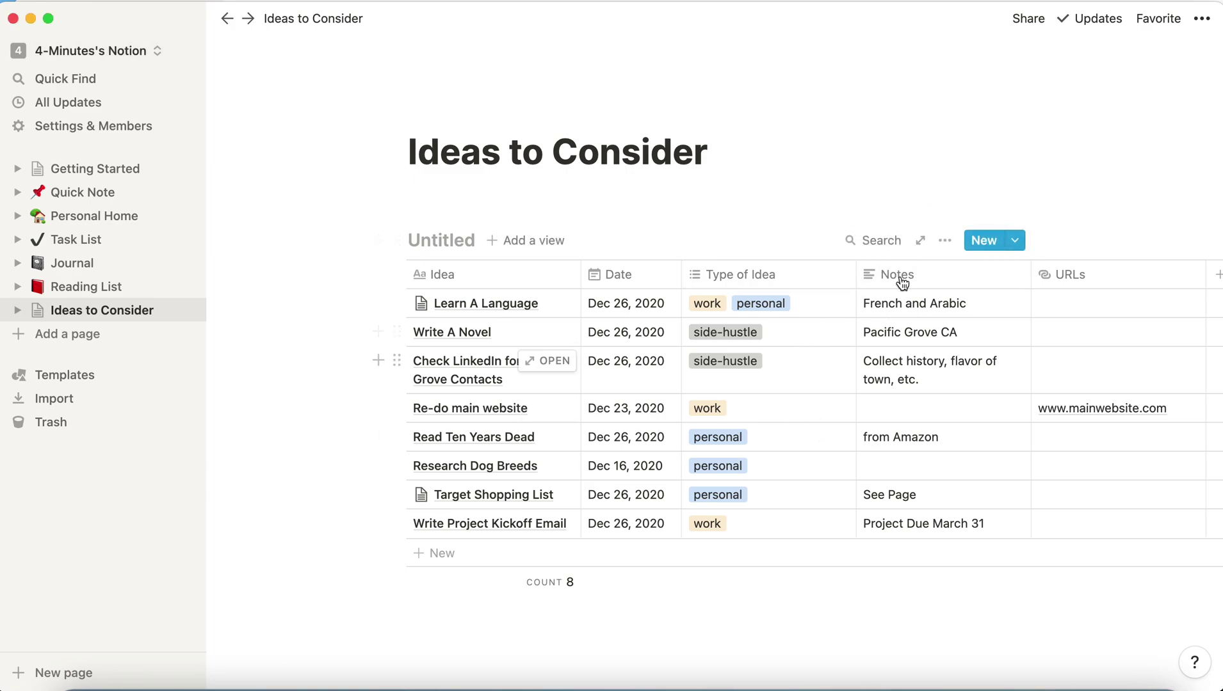
{"action": "left_click", "coordinate": [947, 243]}
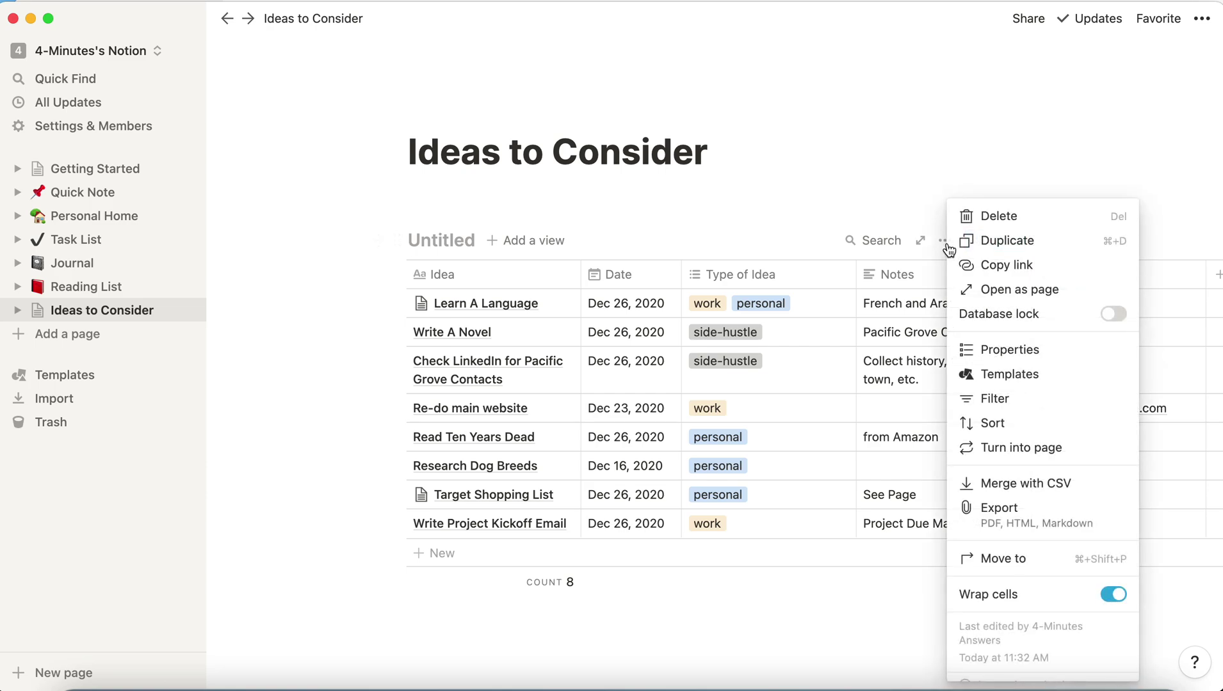
{"action": "left_click", "coordinate": [990, 425]}
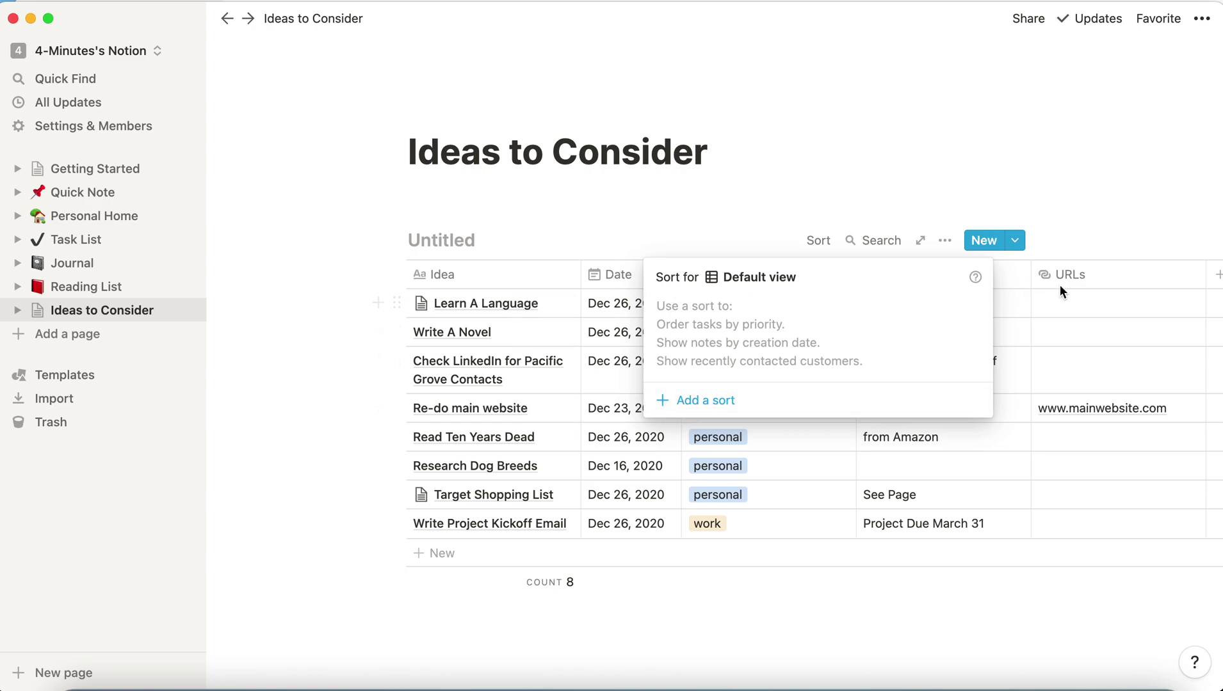
{"action": "left_click", "coordinate": [716, 403]}
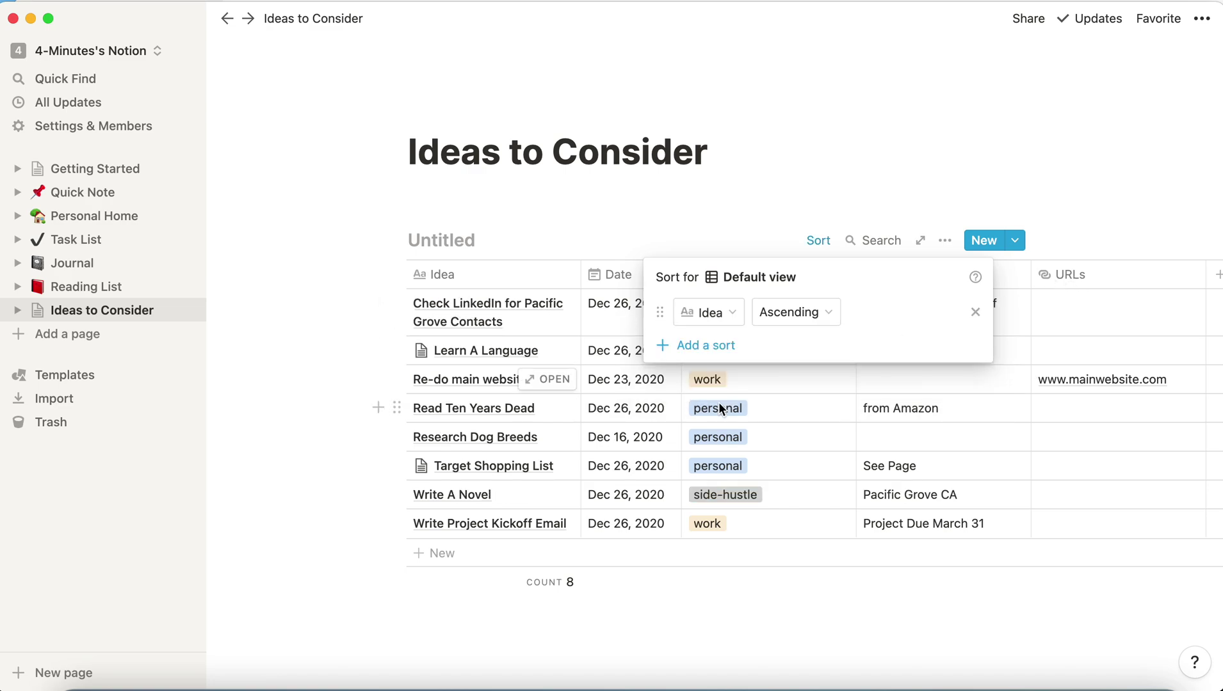
{"action": "left_click", "coordinate": [731, 313]}
{"action": "left_click", "coordinate": [680, 405]}
{"action": "left_click", "coordinate": [829, 313]}
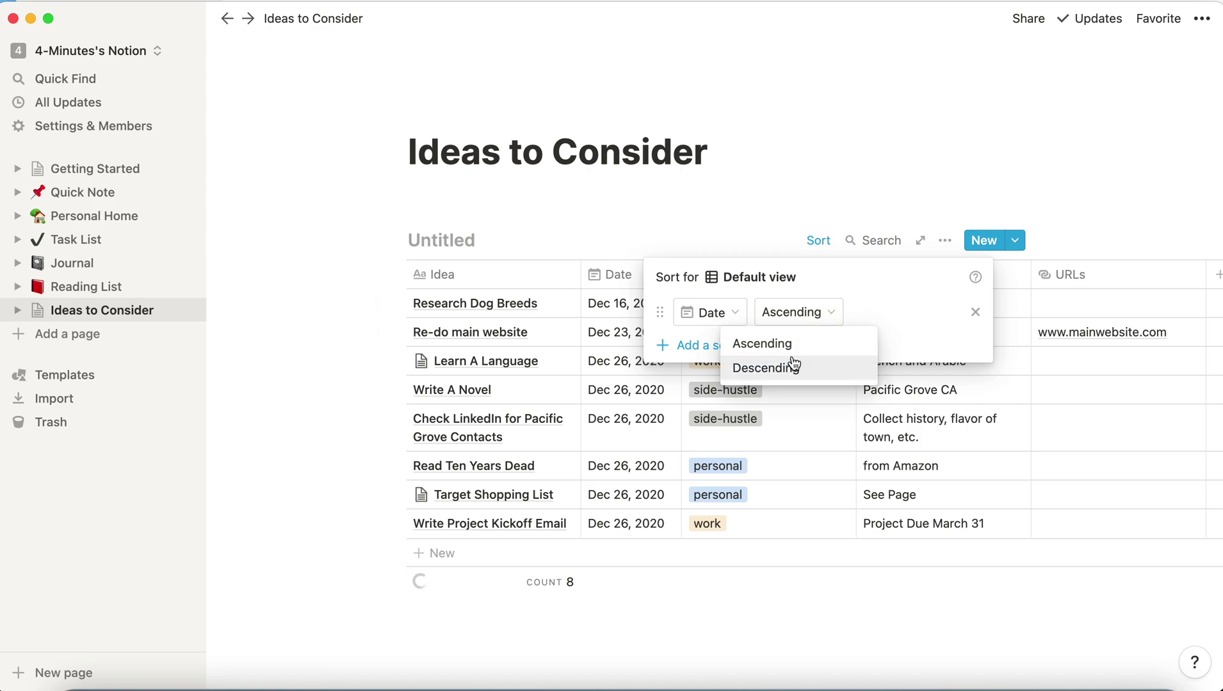
{"action": "left_click", "coordinate": [810, 365]}
{"action": "left_click", "coordinate": [832, 313]}
{"action": "left_click", "coordinate": [810, 343]}
{"action": "left_click", "coordinate": [928, 146]}
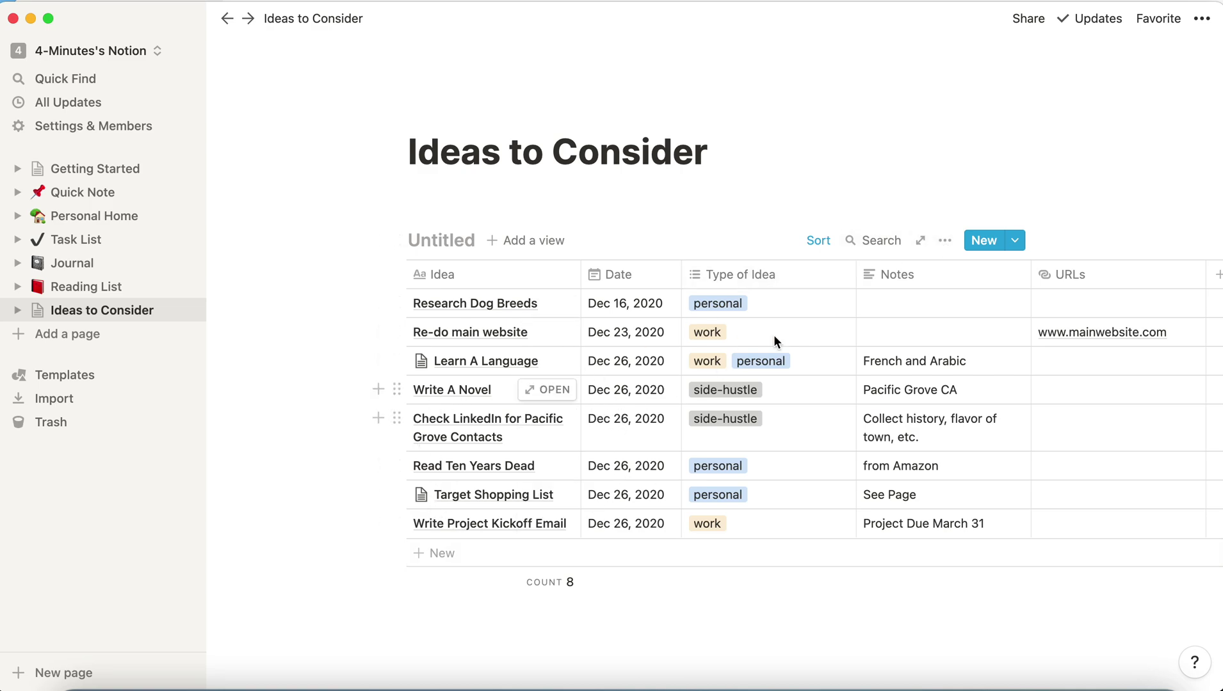
Step: Add an Idea ascending sort below the Date sort so Dec 26 ideas appear alphabetically
{"action": "left_click", "coordinate": [947, 250]}
{"action": "left_click", "coordinate": [999, 425]}
{"action": "left_click", "coordinate": [708, 347]}
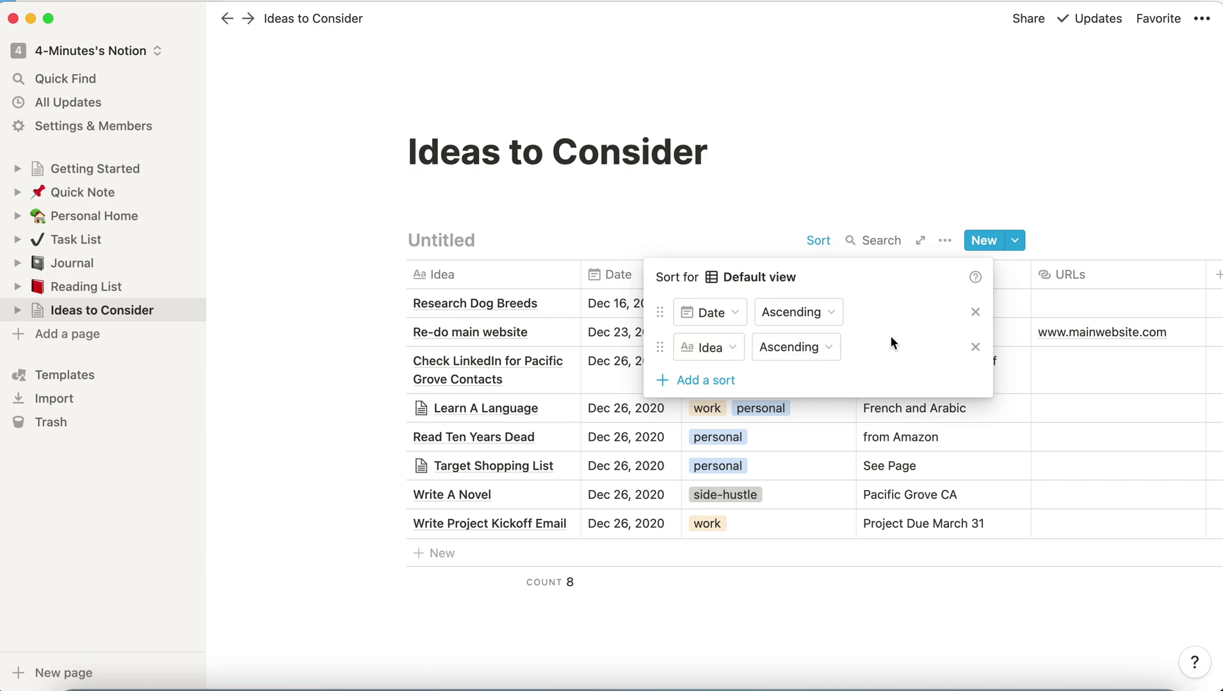
{"action": "left_click", "coordinate": [888, 185]}
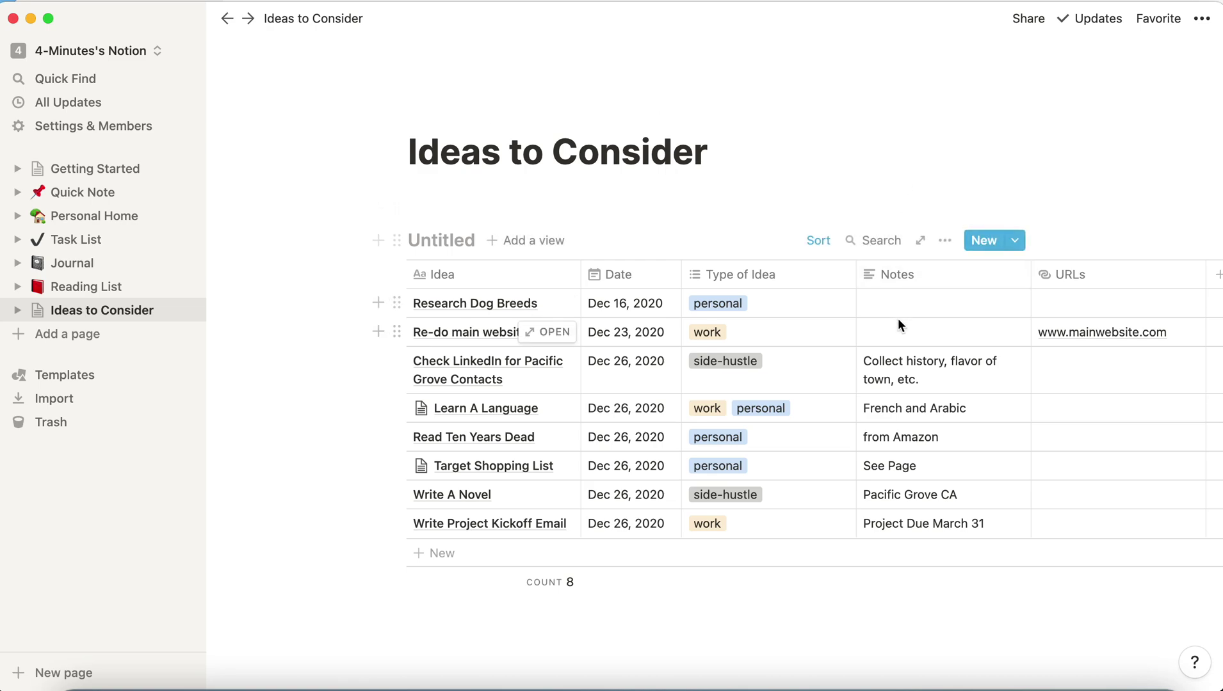
{"action": "left_click", "coordinate": [945, 242]}
Step: Delete the Idea ascending sort rule, leaving only the Date ascending sort
{"action": "left_click", "coordinate": [985, 423]}
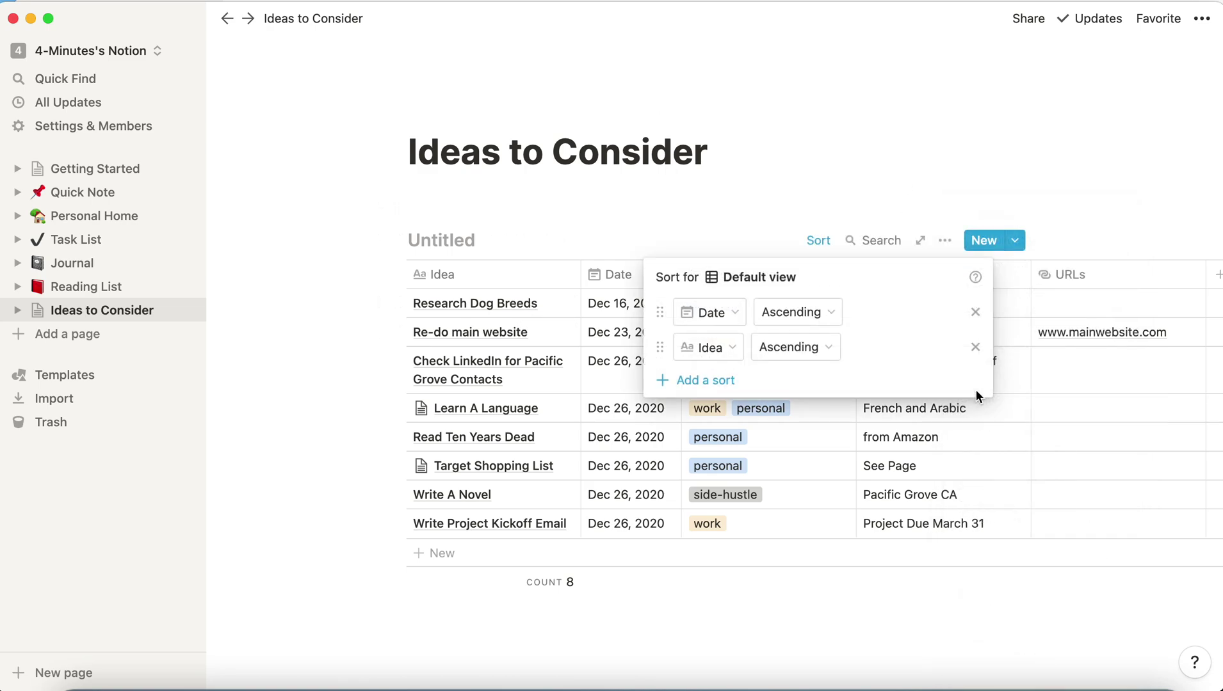
{"action": "left_click", "coordinate": [976, 348]}
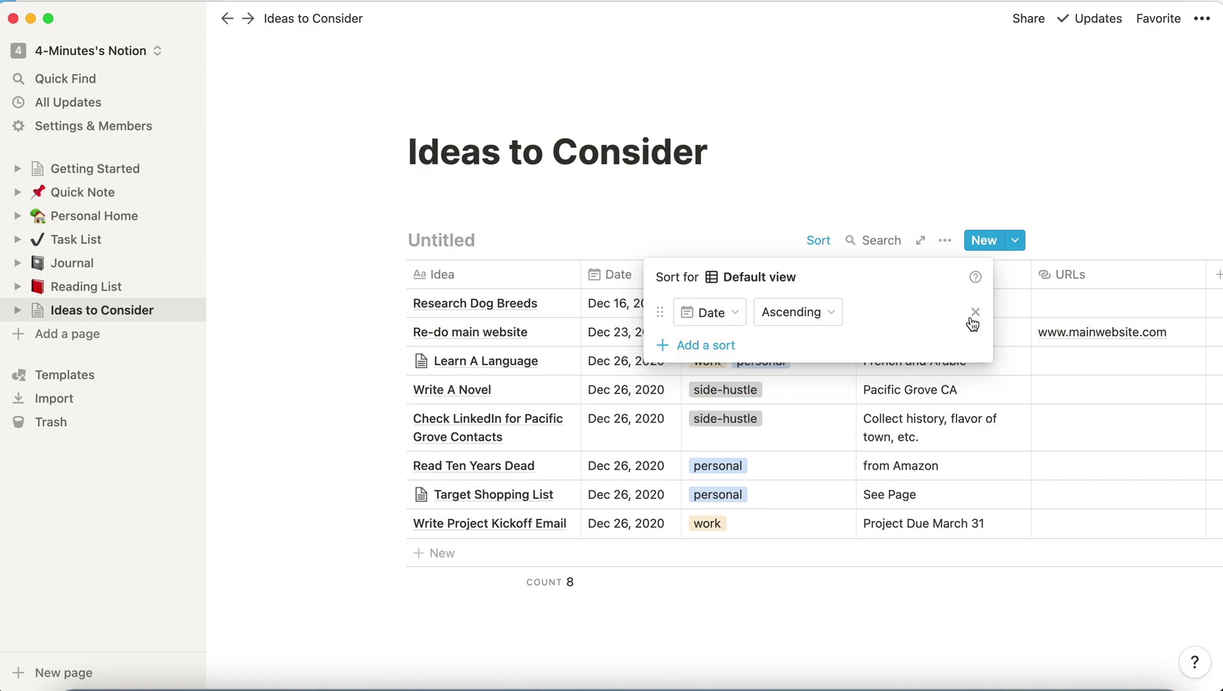
{"action": "left_click", "coordinate": [913, 173]}
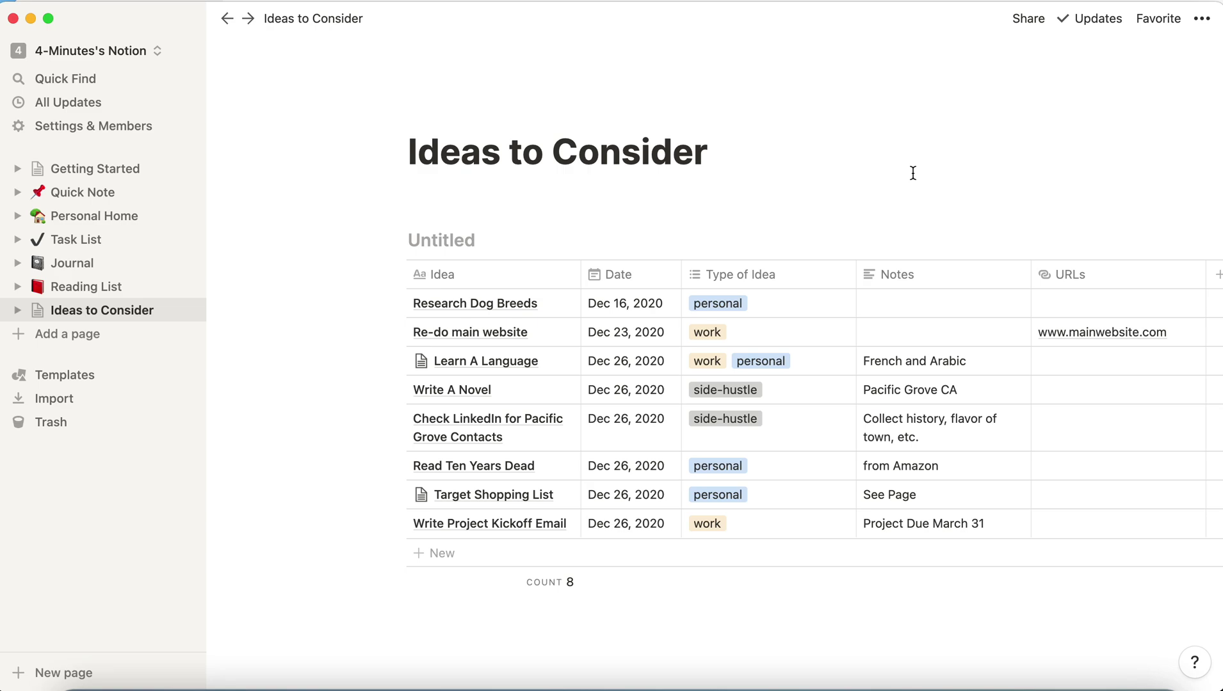
Step: Add a Type of Idea contains 'work' filter, narrowing the table to 3 ideas
{"action": "mouse_move", "coordinate": [942, 276]}
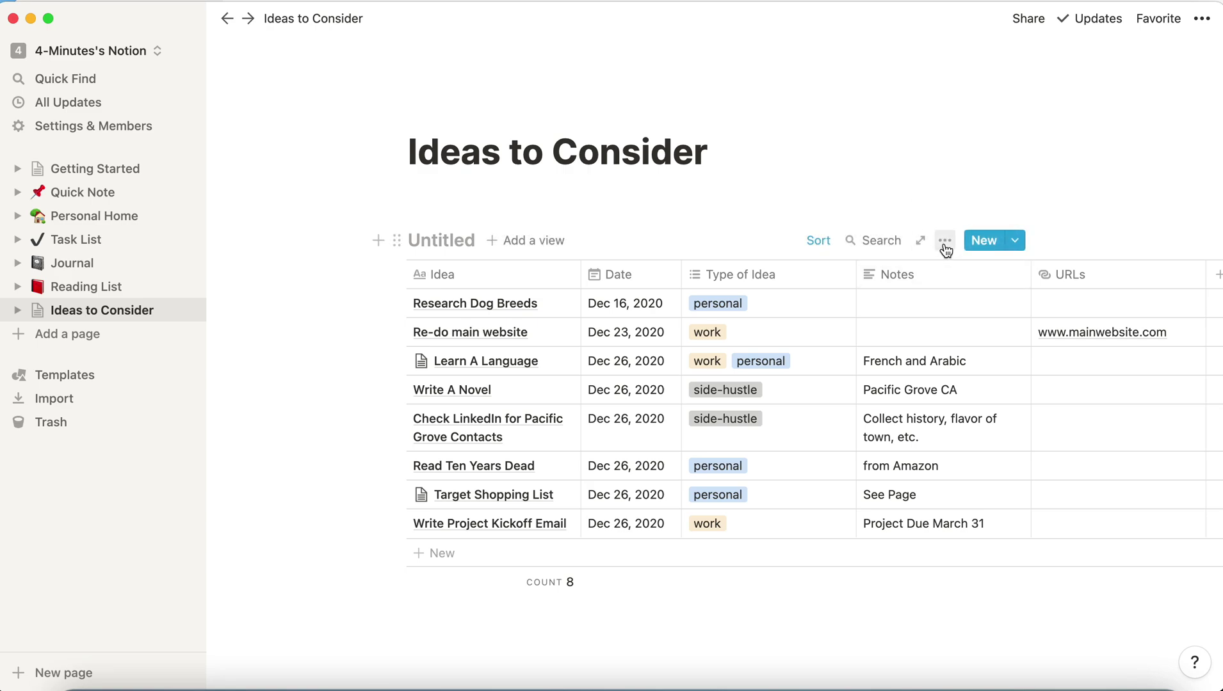
{"action": "left_click", "coordinate": [945, 243]}
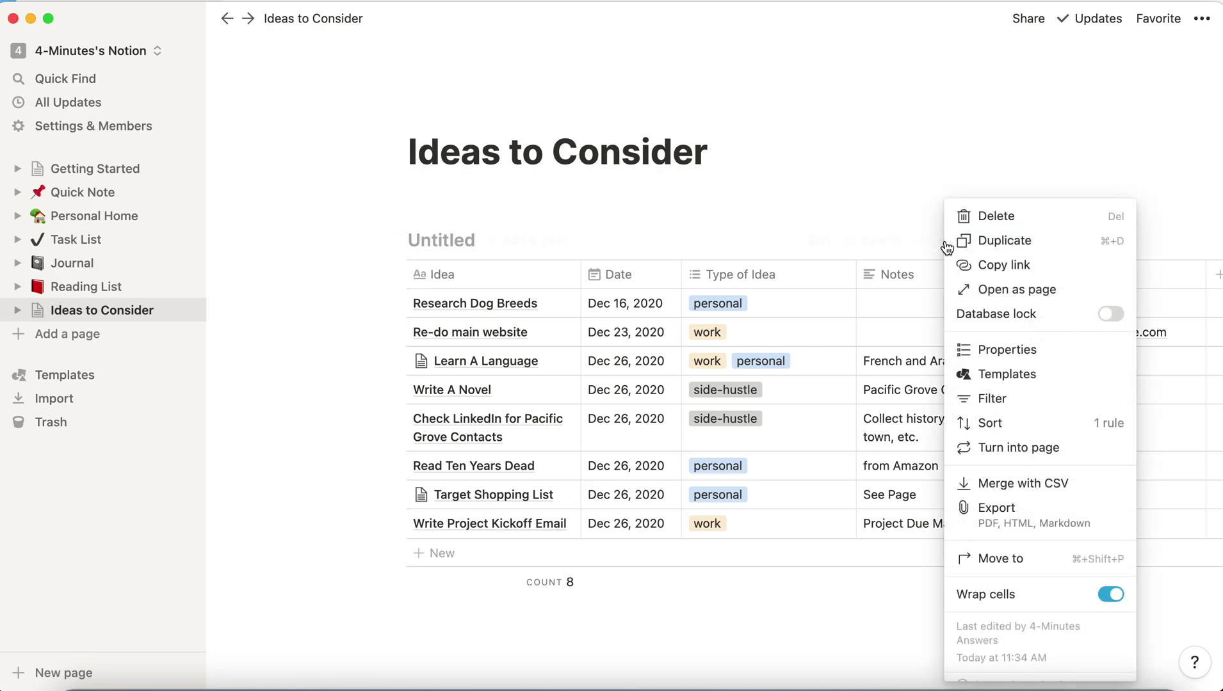
{"action": "left_click", "coordinate": [1011, 407]}
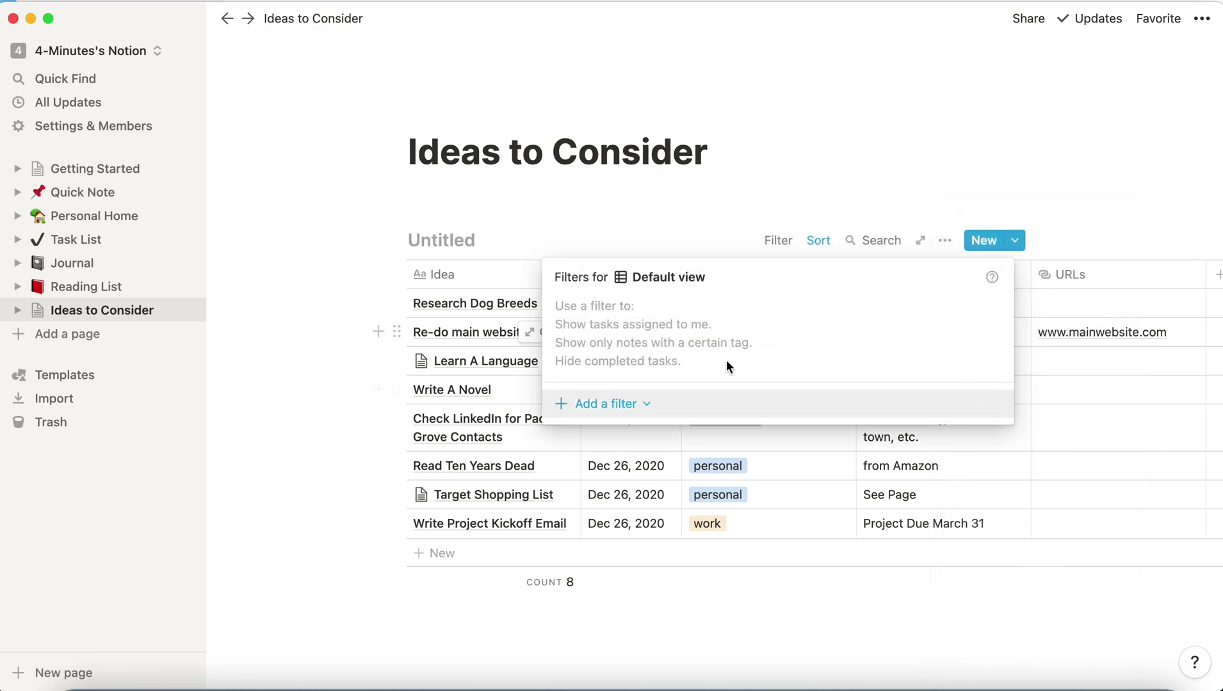
{"action": "left_click", "coordinate": [619, 405]}
{"action": "left_click", "coordinate": [602, 435]}
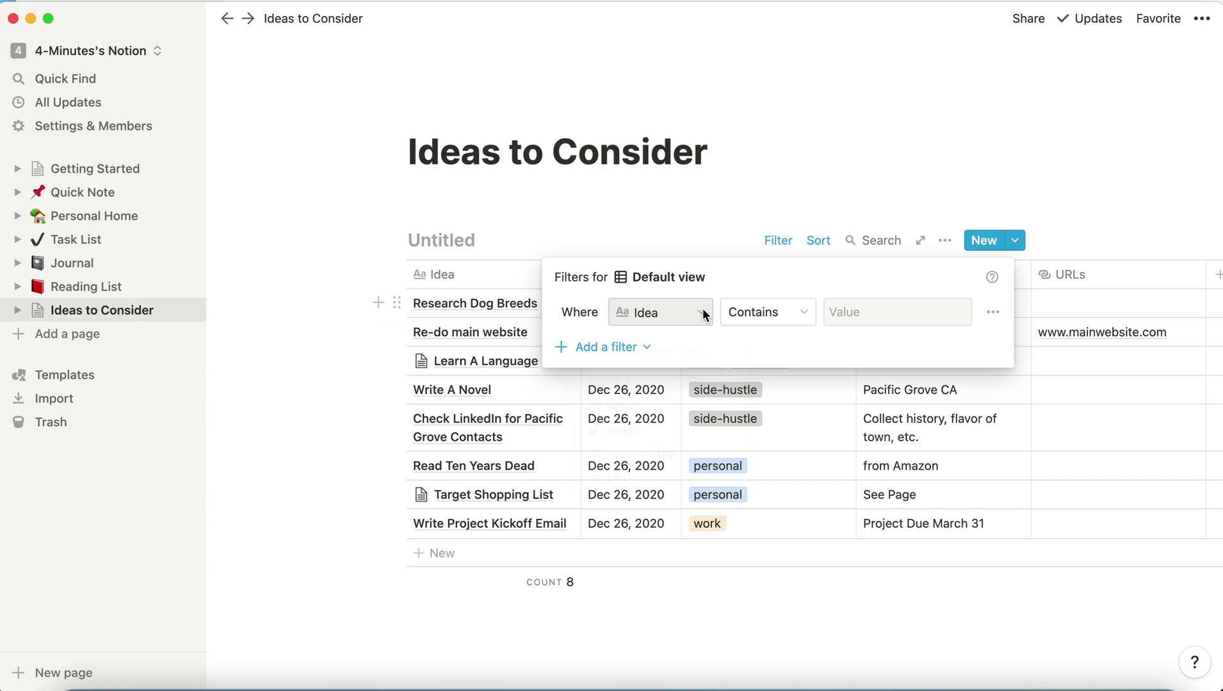
{"action": "left_click", "coordinate": [703, 314]}
{"action": "left_click", "coordinate": [620, 456]}
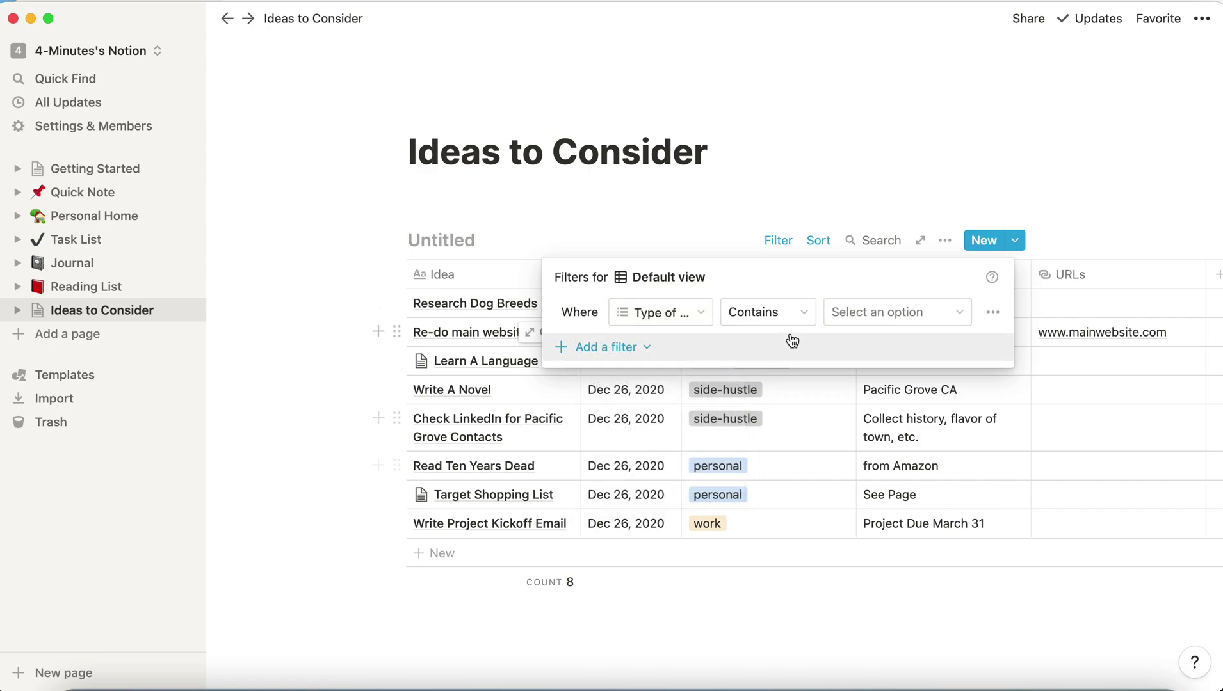
{"action": "left_click", "coordinate": [952, 320]}
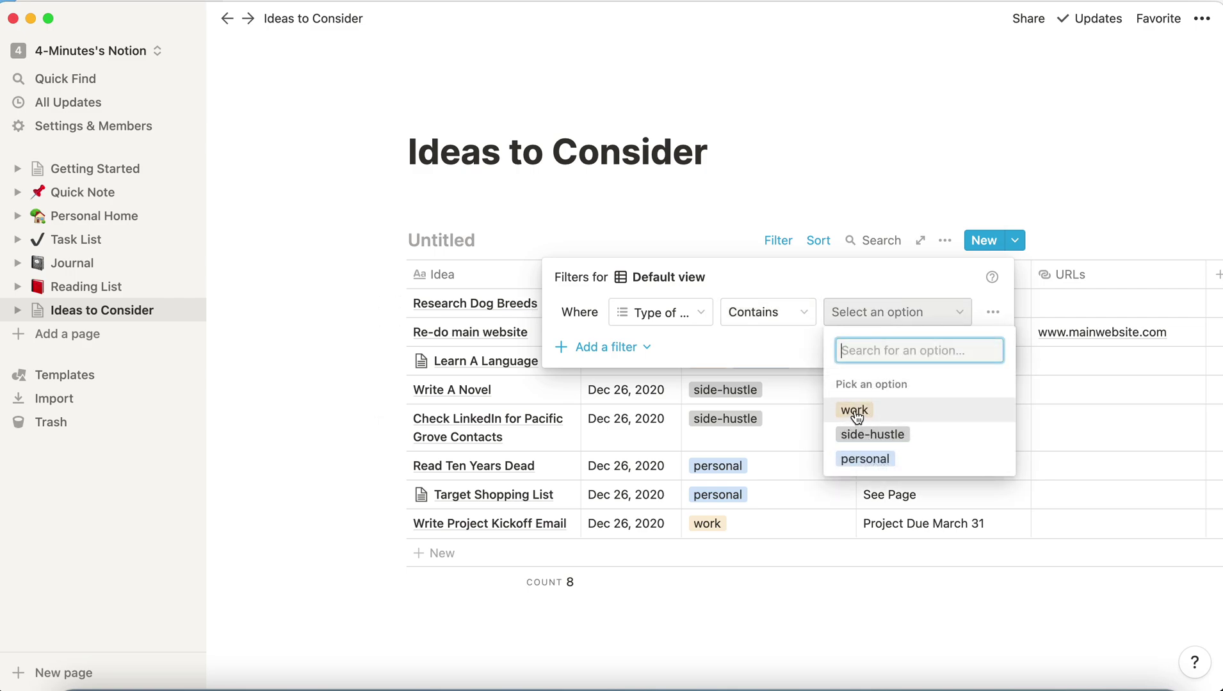
{"action": "left_click", "coordinate": [857, 418]}
{"action": "left_click", "coordinate": [296, 457]}
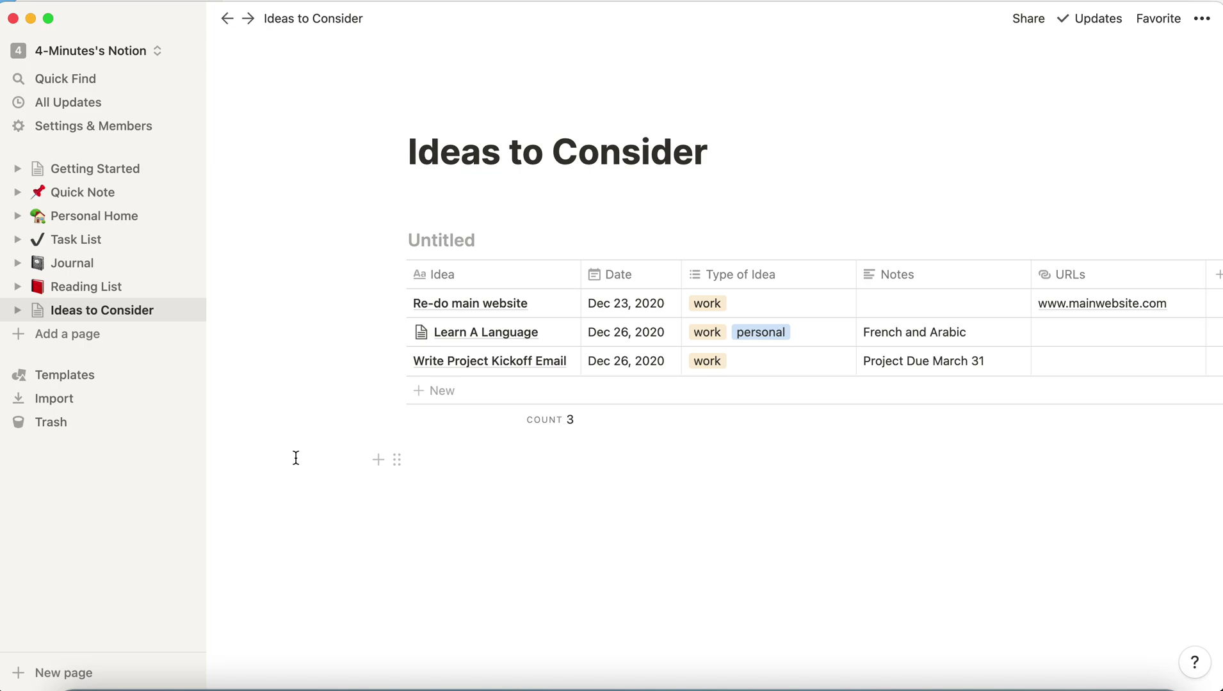
Step: Remove the Type of Idea 'work' filter from the table
{"action": "mouse_move", "coordinate": [1083, 211]}
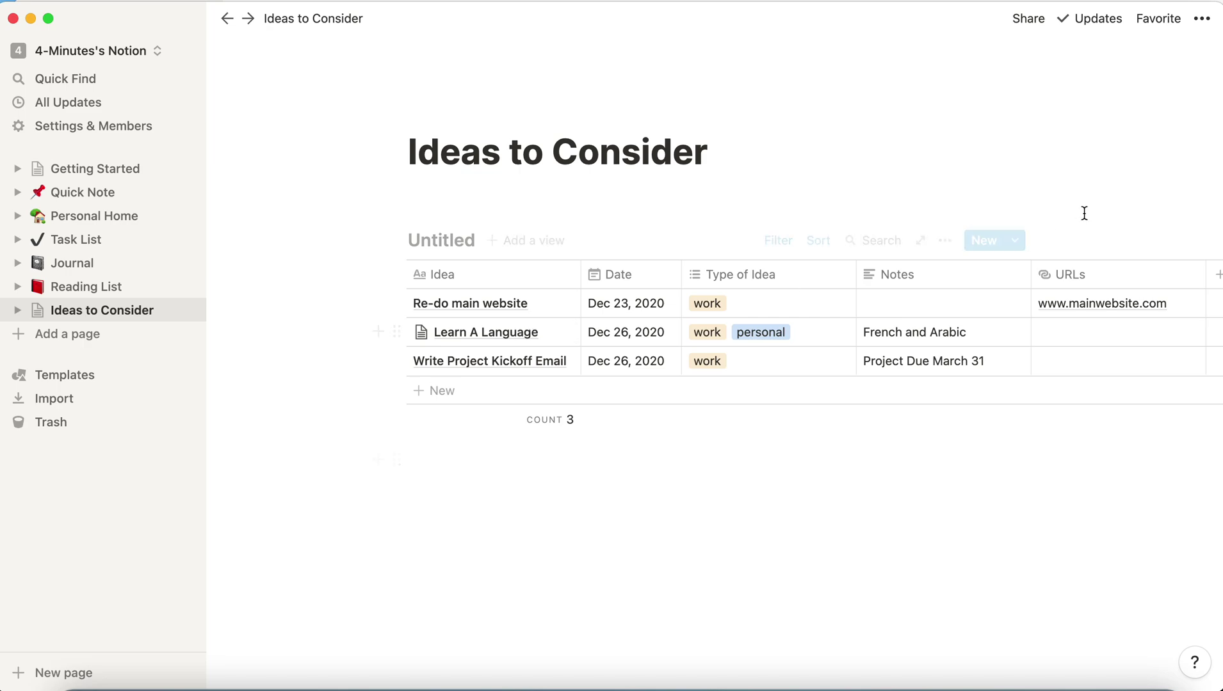
{"action": "left_click", "coordinate": [946, 241]}
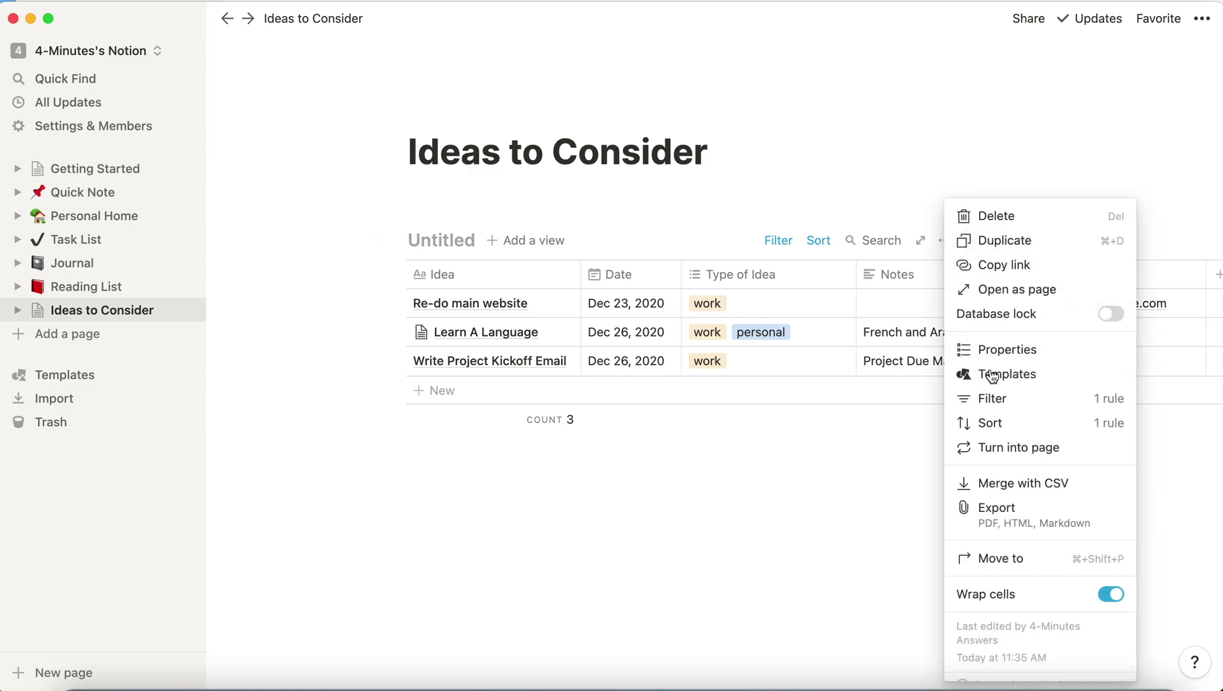
{"action": "left_click", "coordinate": [1014, 400]}
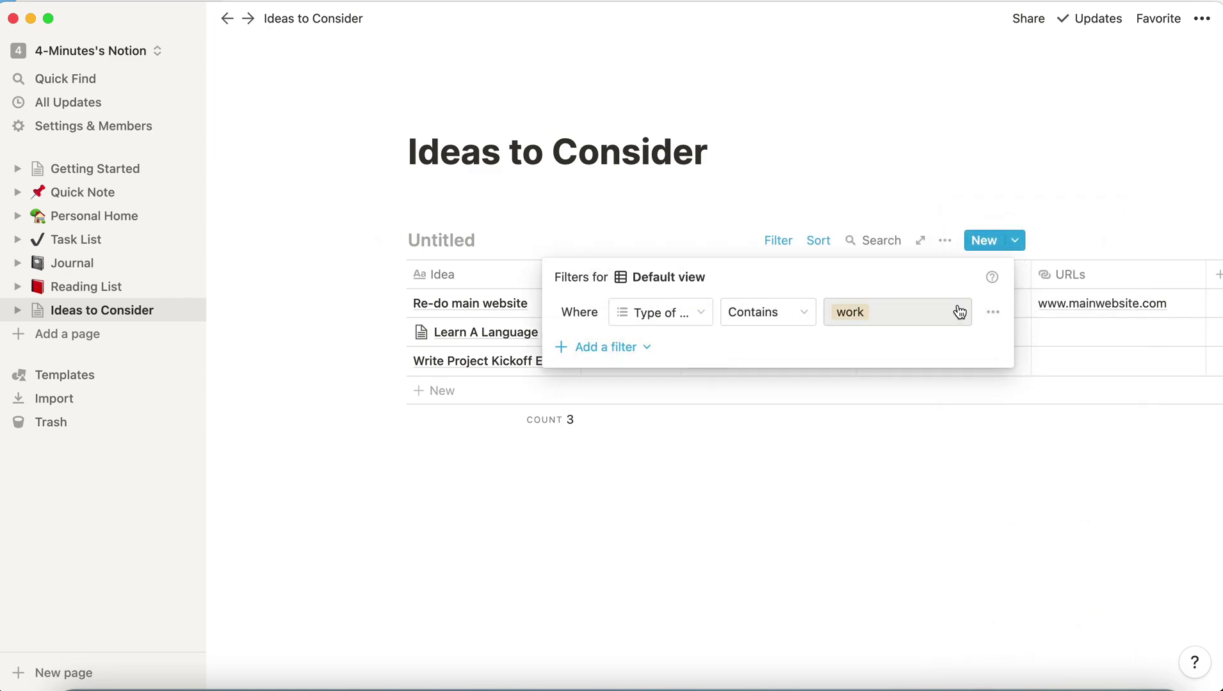
{"action": "left_click", "coordinate": [994, 313]}
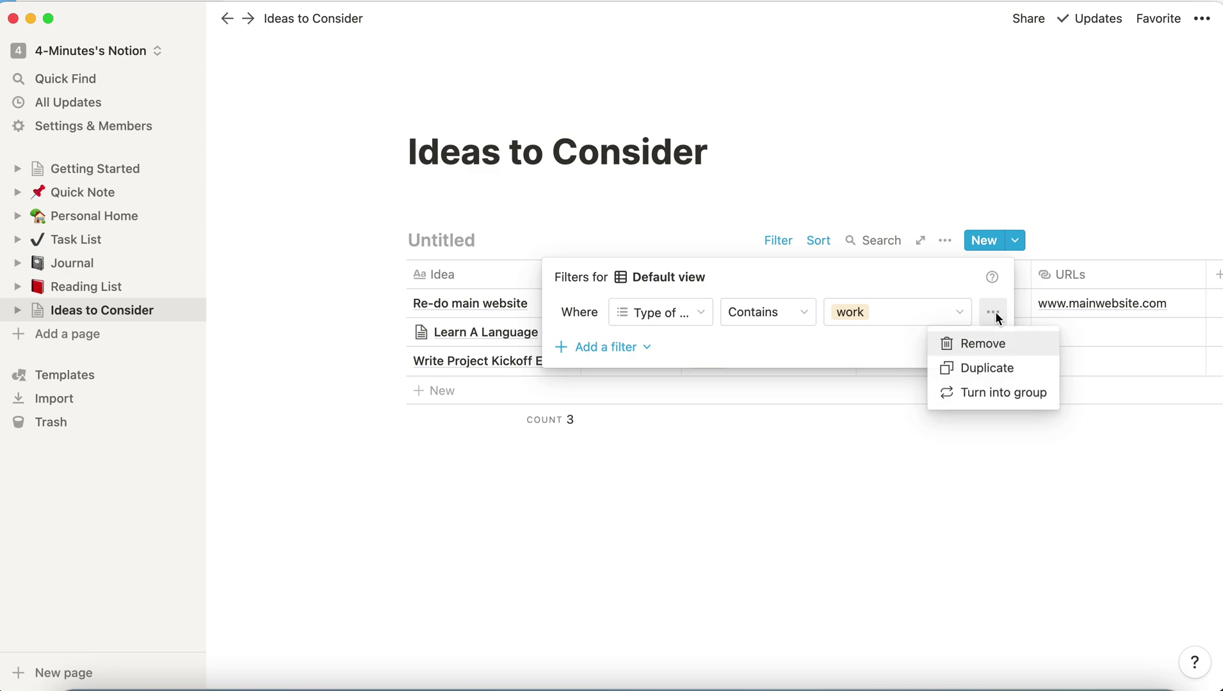
{"action": "left_click", "coordinate": [980, 346]}
{"action": "left_click", "coordinate": [954, 214]}
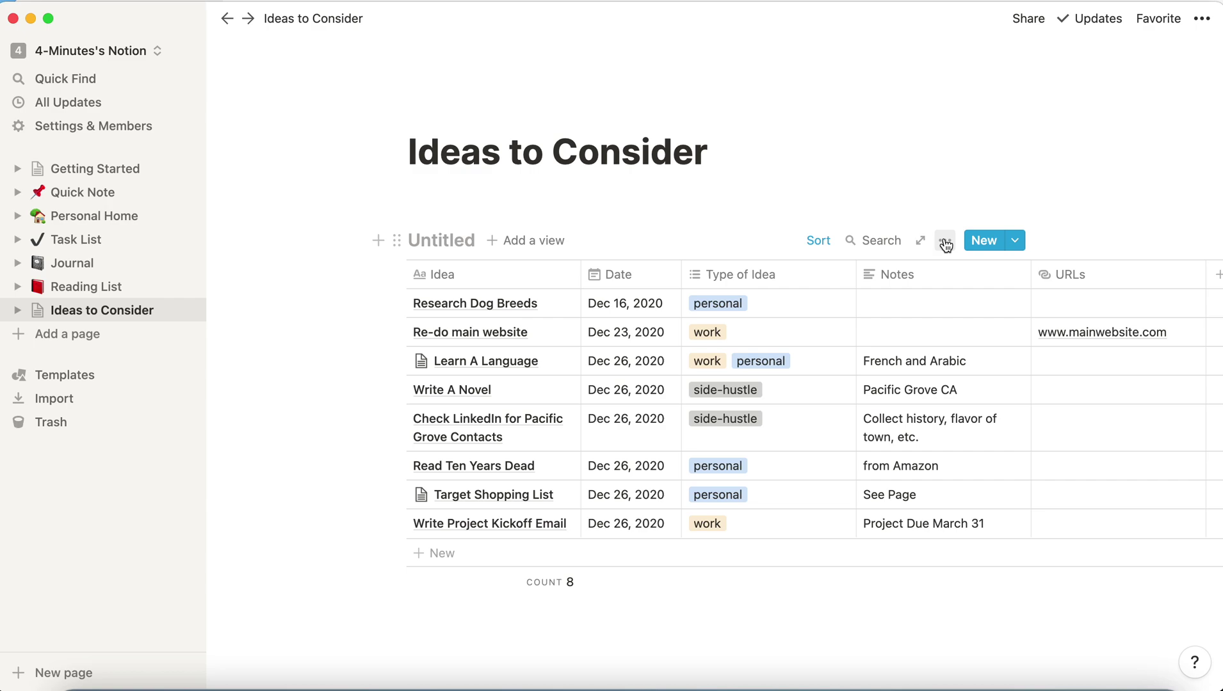
Step: Delete the Date ascending sort so all 8 ideas show unsorted
{"action": "left_click", "coordinate": [945, 241]}
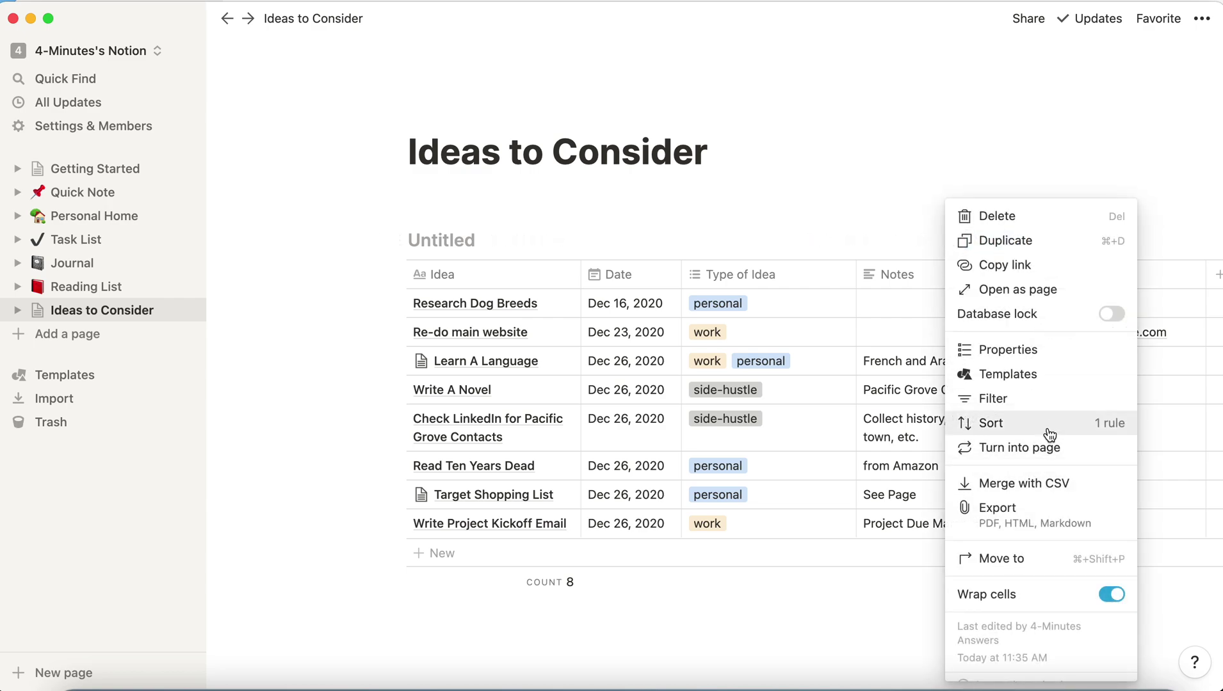
{"action": "left_click", "coordinate": [966, 422]}
{"action": "left_click", "coordinate": [975, 312]}
{"action": "left_click", "coordinate": [910, 169]}
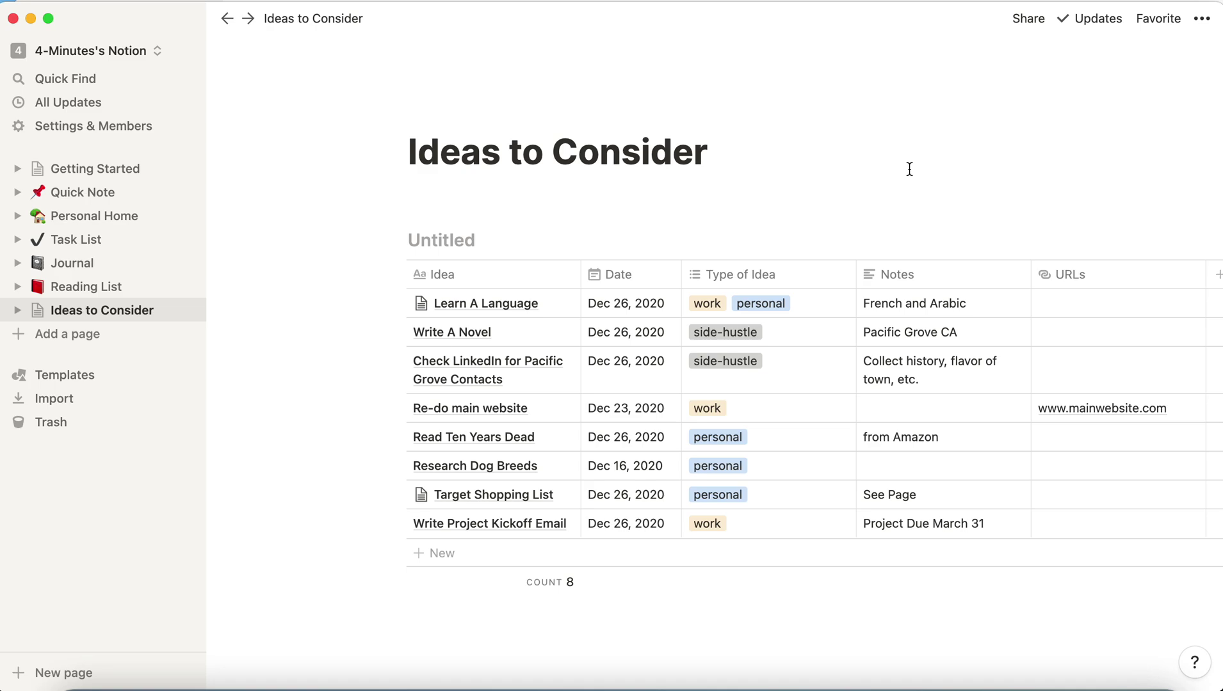